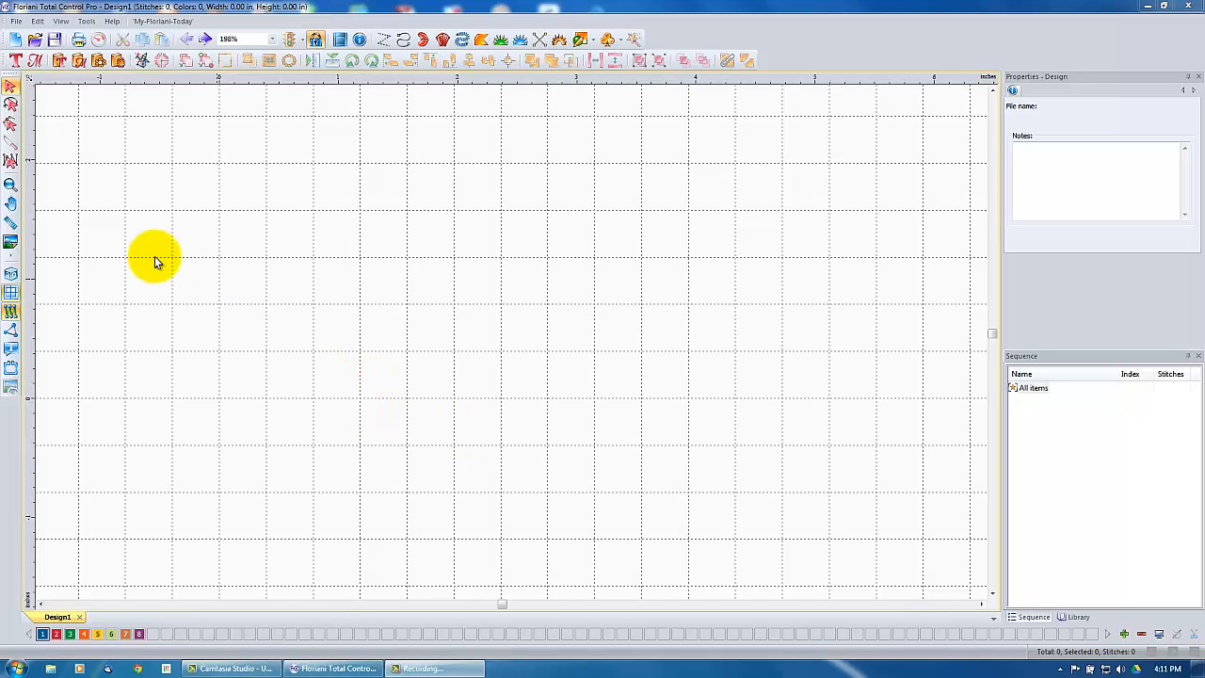
Step: Place a text object on the design grid and enter TEXAS as its text
left_click(14, 61)
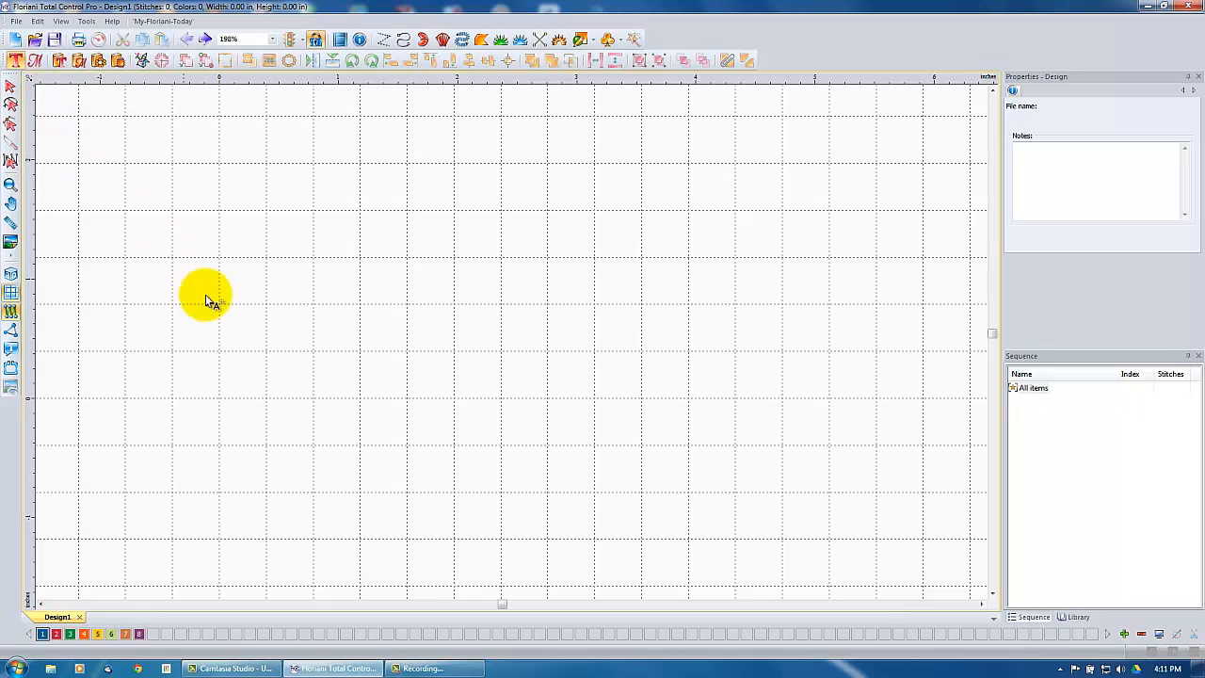
left_click(276, 407)
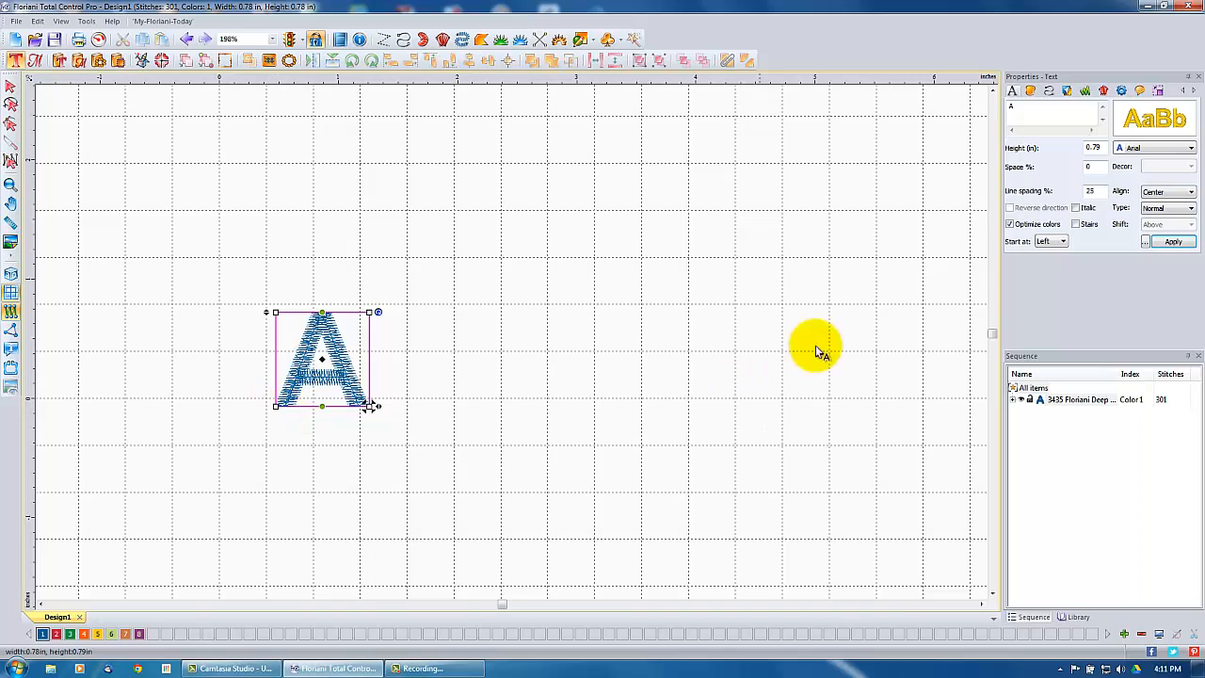
left_click_drag(1024, 110, 998, 112)
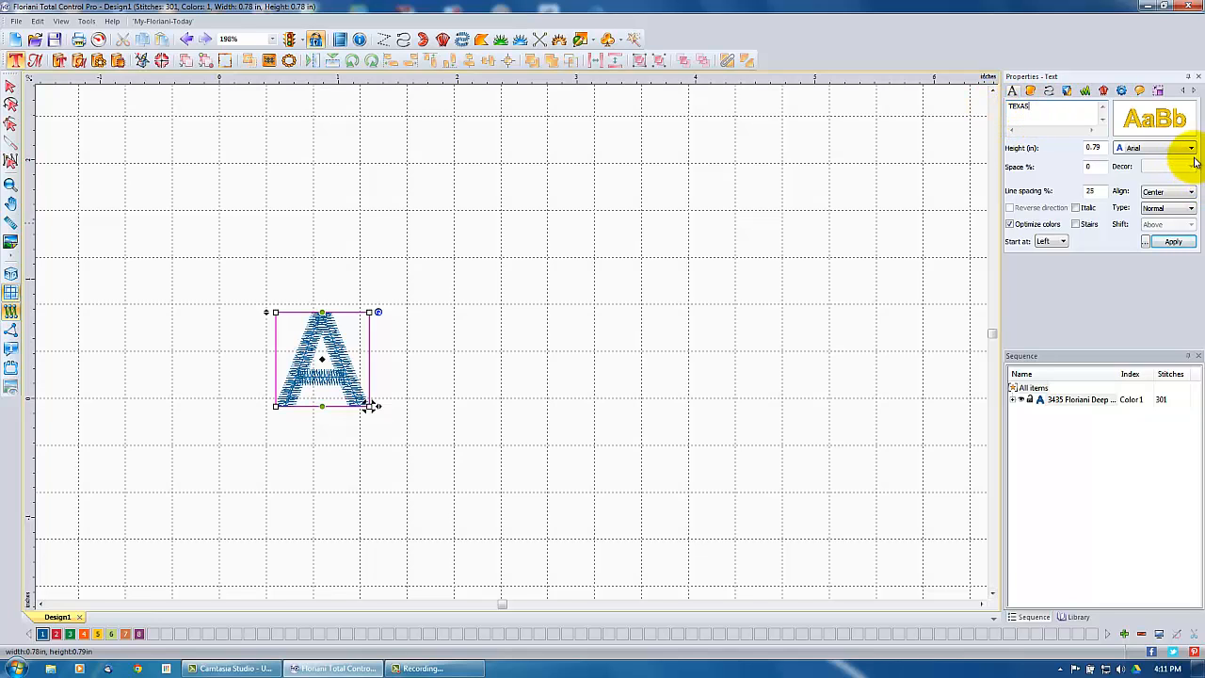
Step: Format the TEXAS text as TrueType lettering in Arial Black with a height of 1.5 in
left_click(1188, 209)
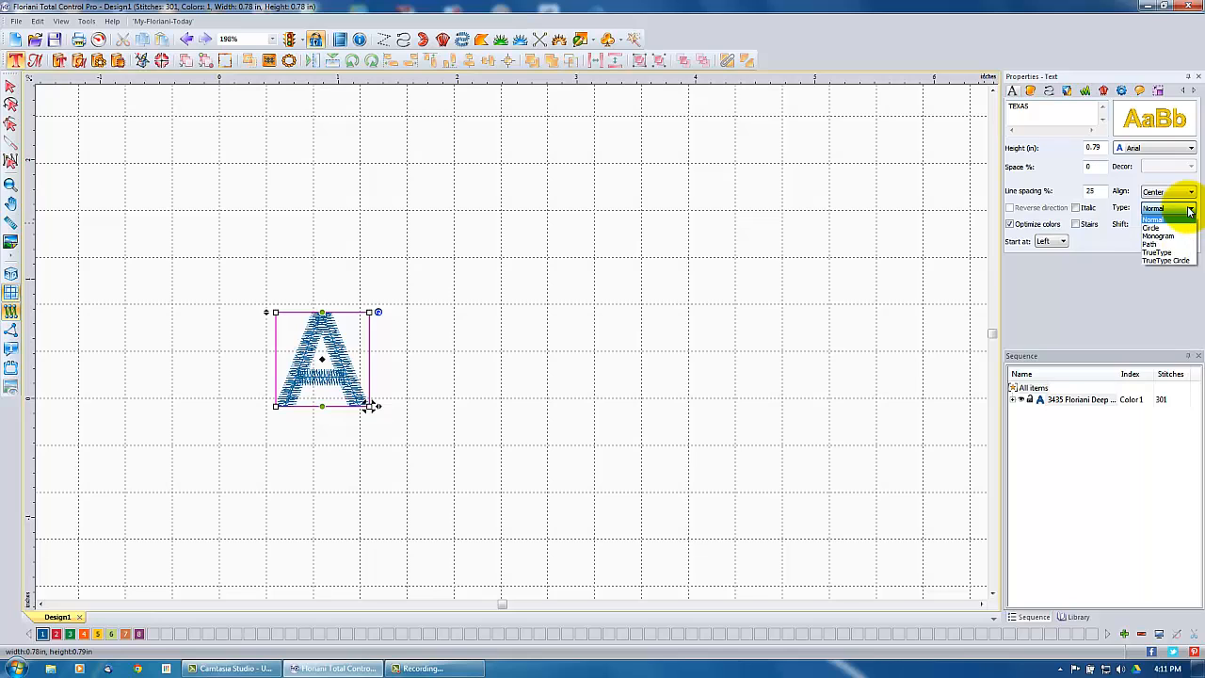
left_click(1163, 256)
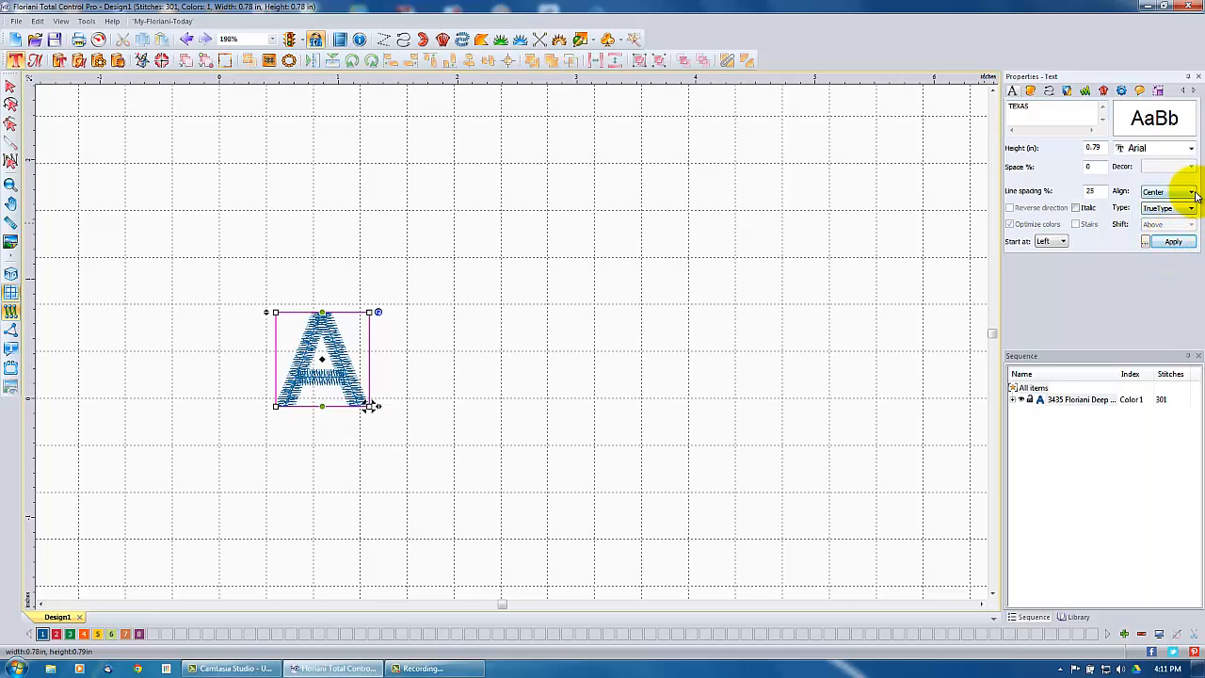
left_click(1192, 154)
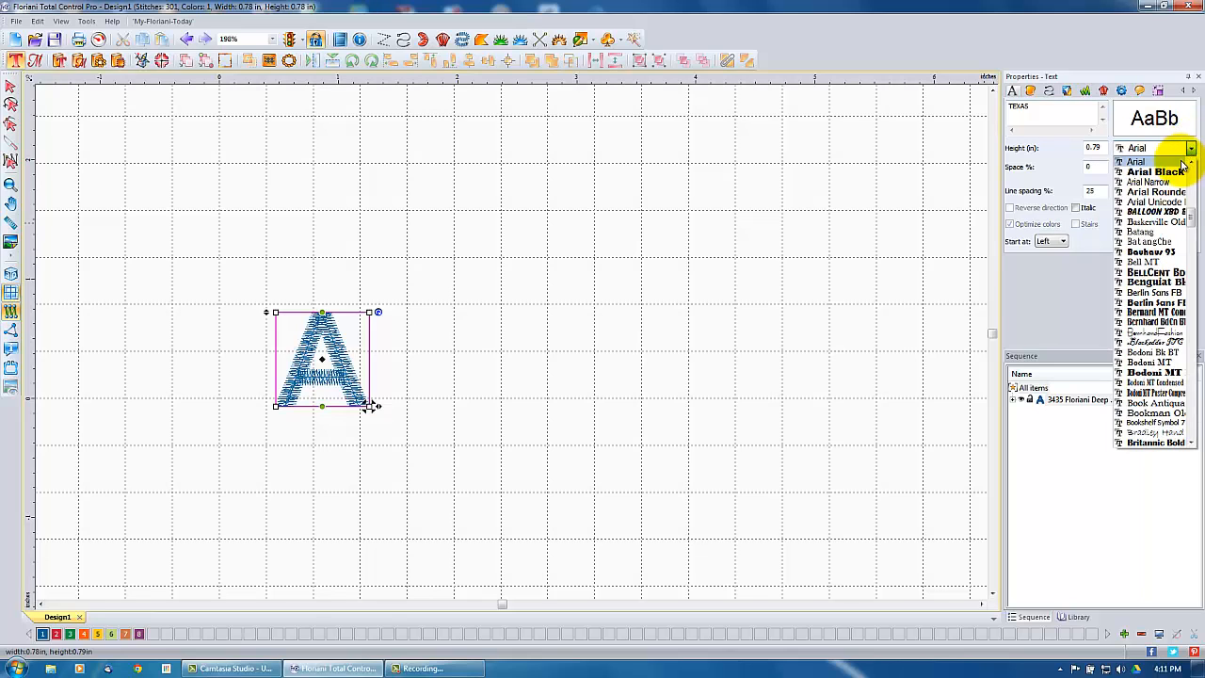
left_click(1172, 165)
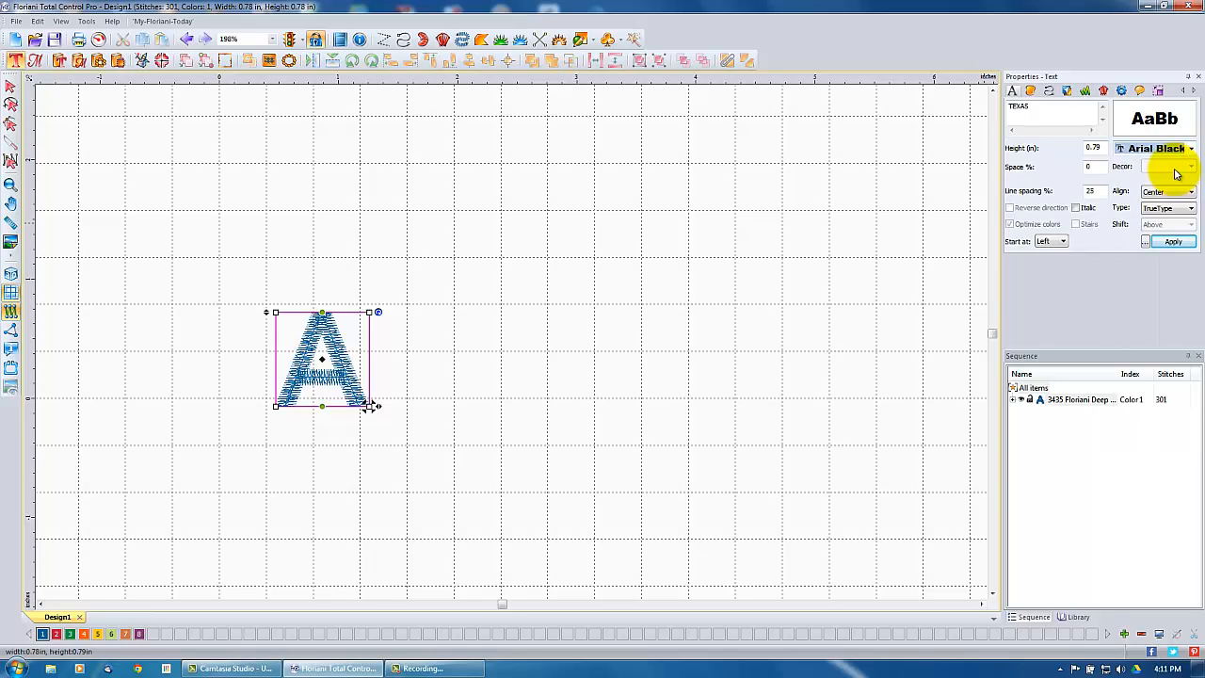
double_click(1089, 148)
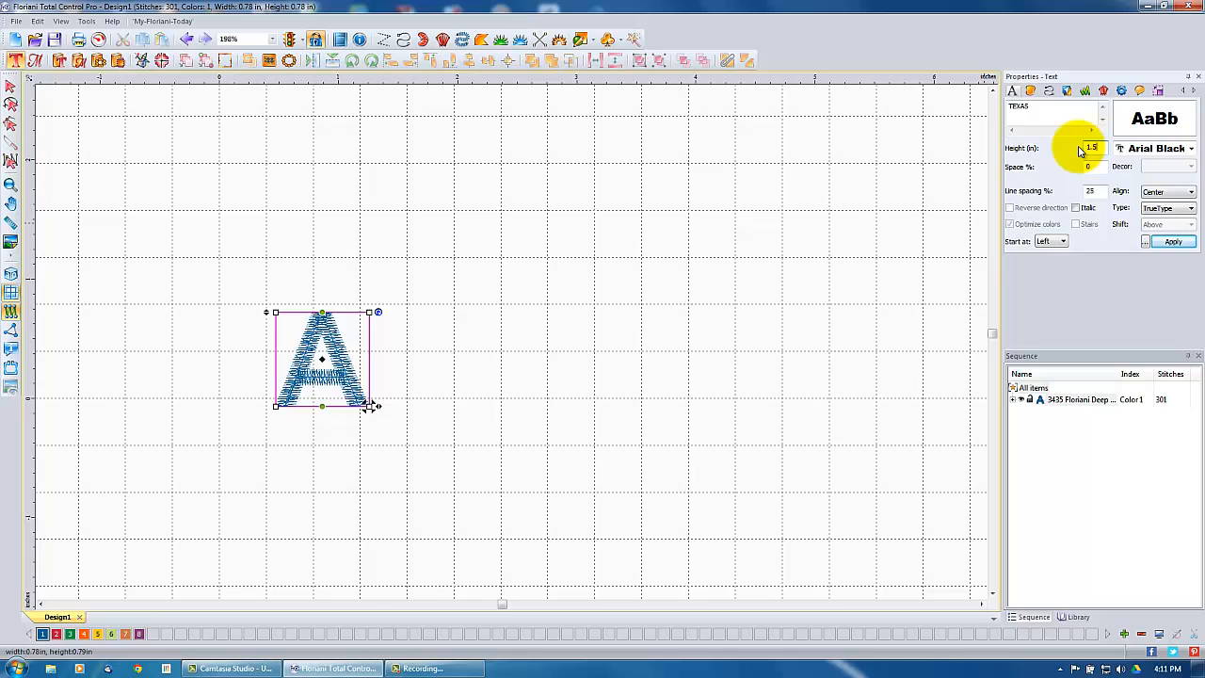
left_click(1172, 242)
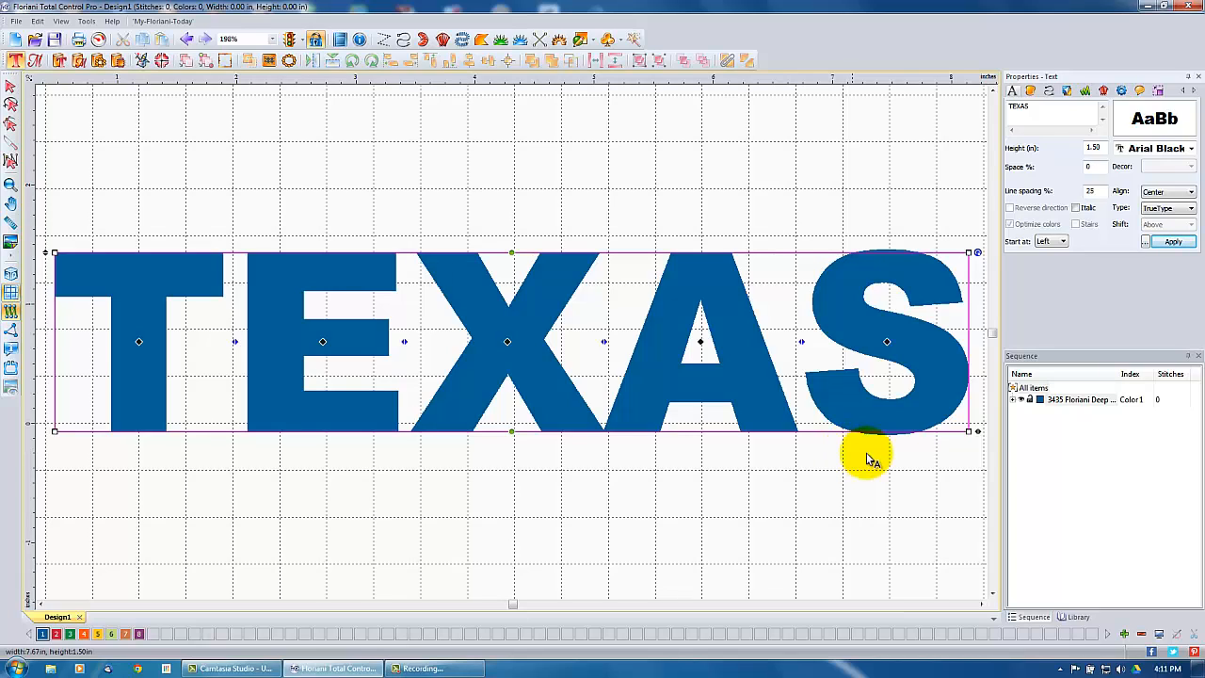
Step: Widen the gap between the X and the A slightly by adjusting their letter spacing within the text
left_click(1014, 401)
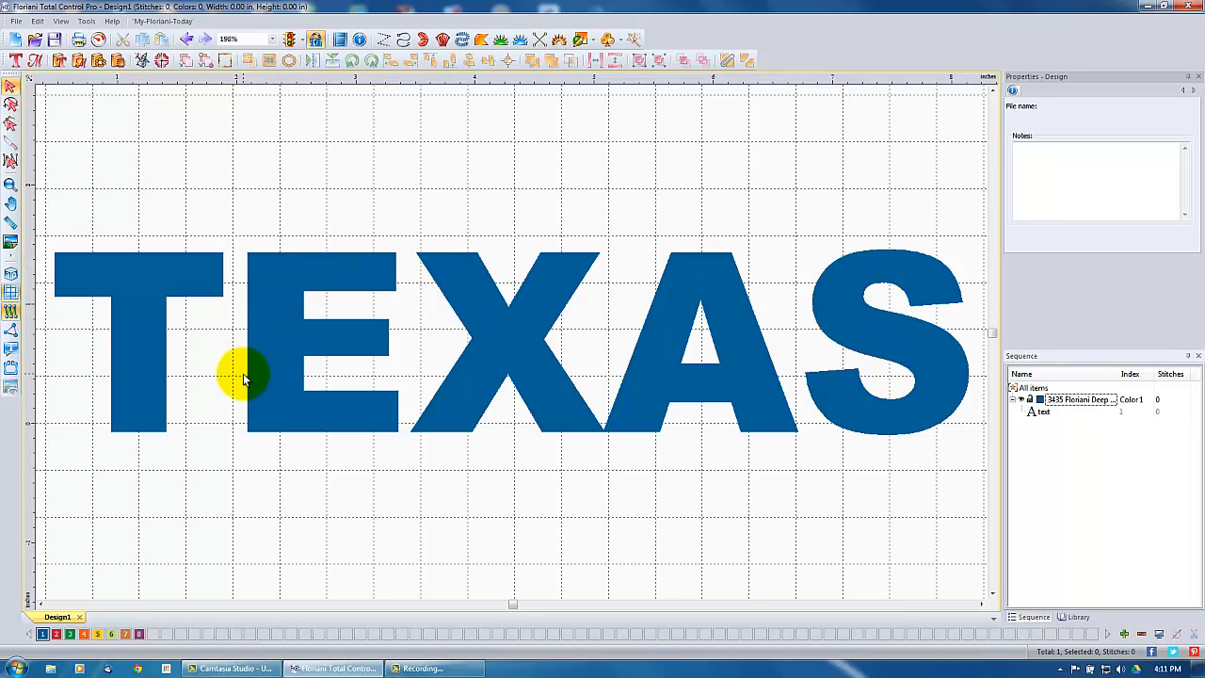
left_click(502, 352)
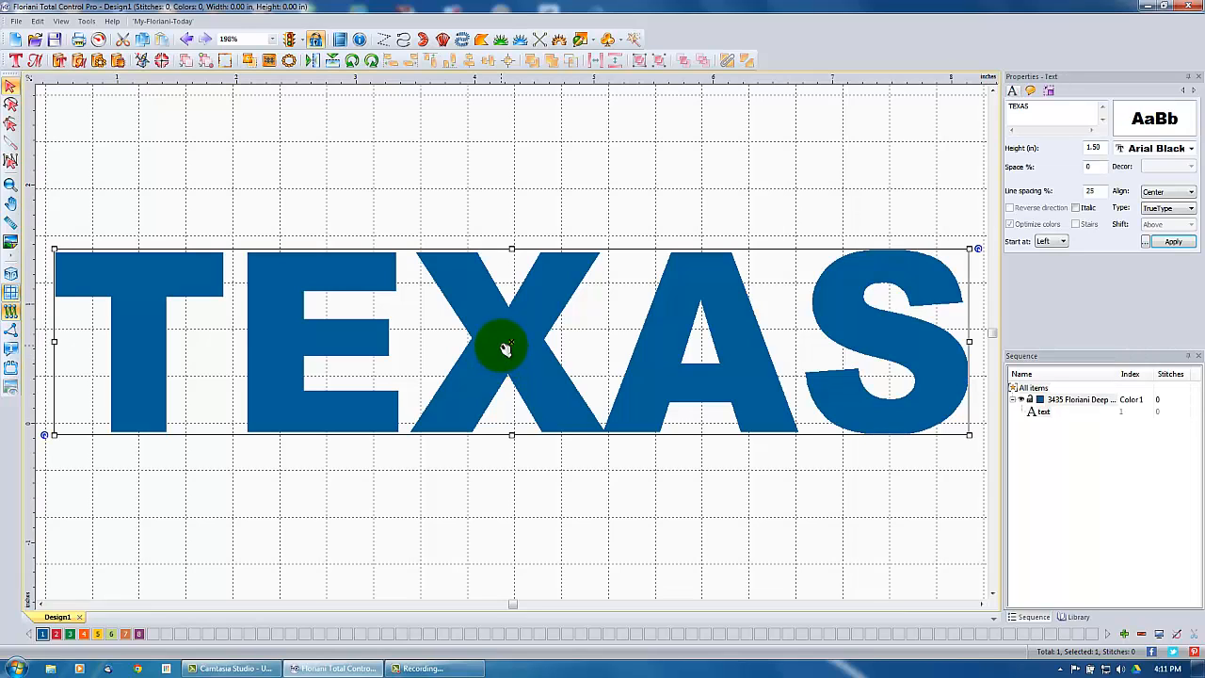
left_click(16, 61)
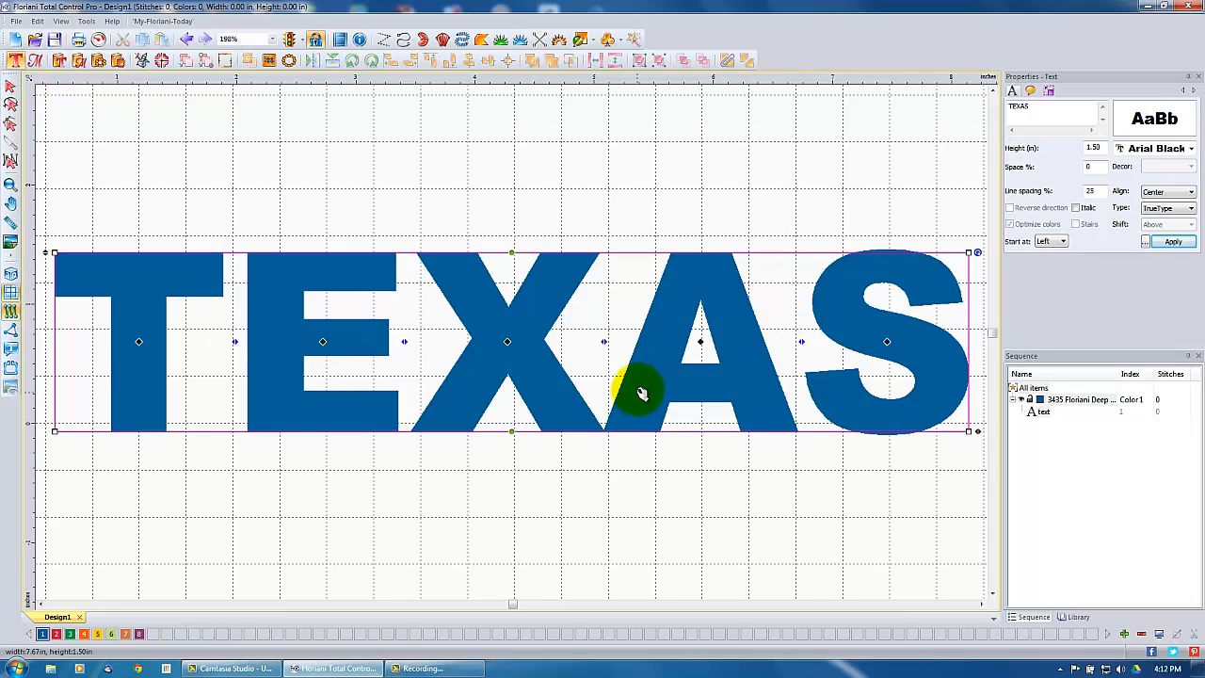
left_click_drag(603, 340, 612, 340)
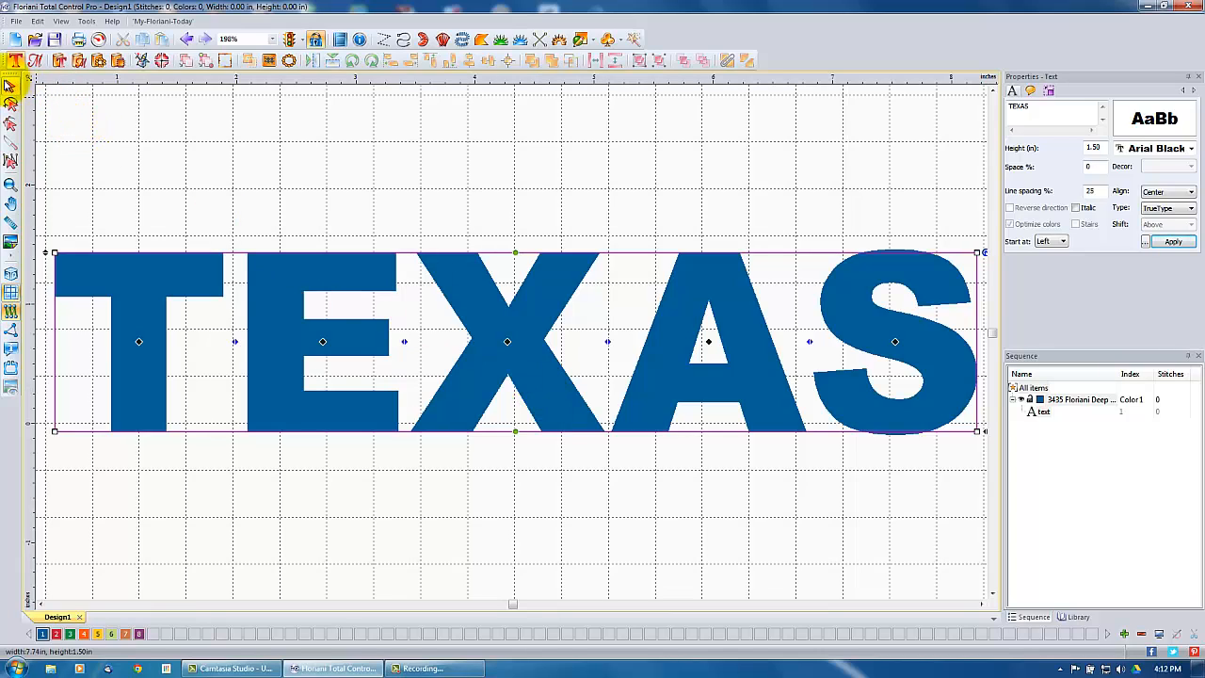
Step: Break up the TEXAS text into separate letter artworks and expand their color group in the sequence
left_click(10, 86)
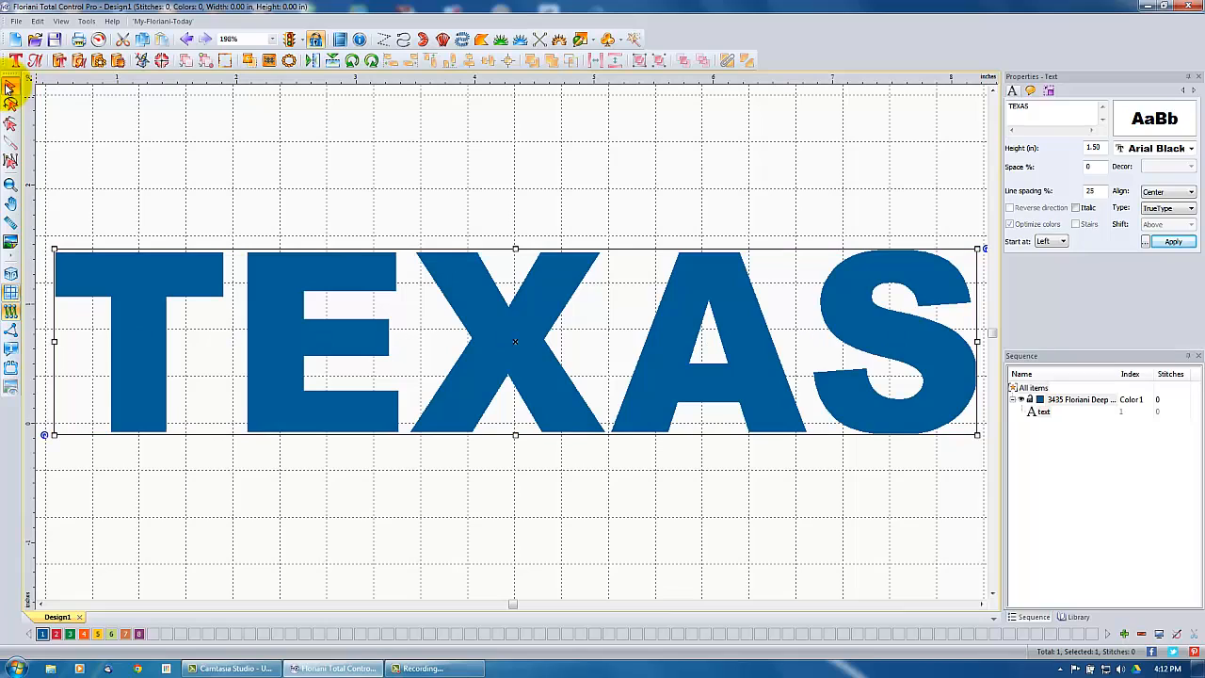
right_click(288, 336)
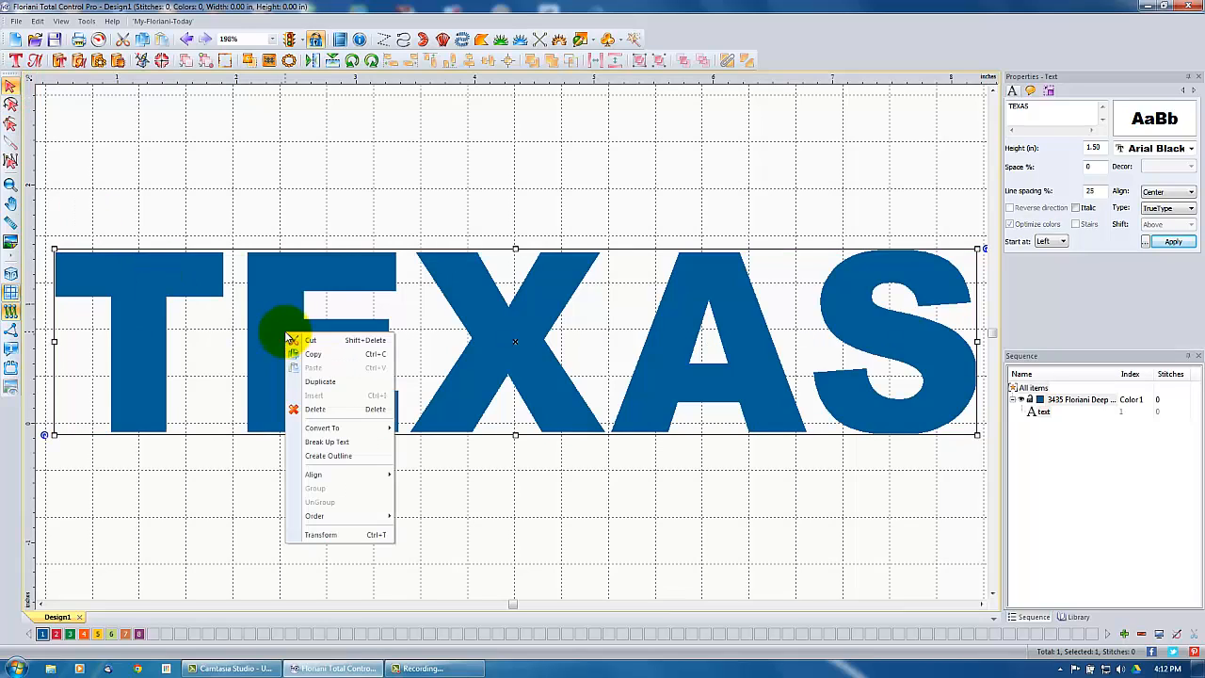
left_click(375, 449)
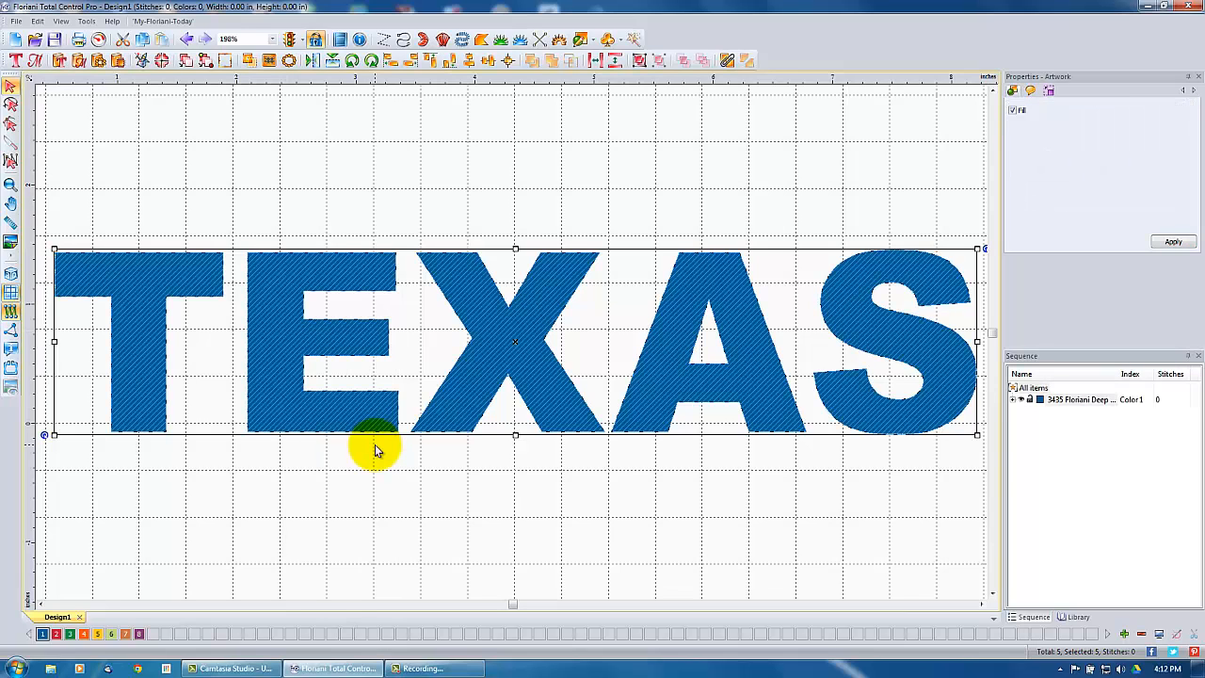
left_click(1013, 400)
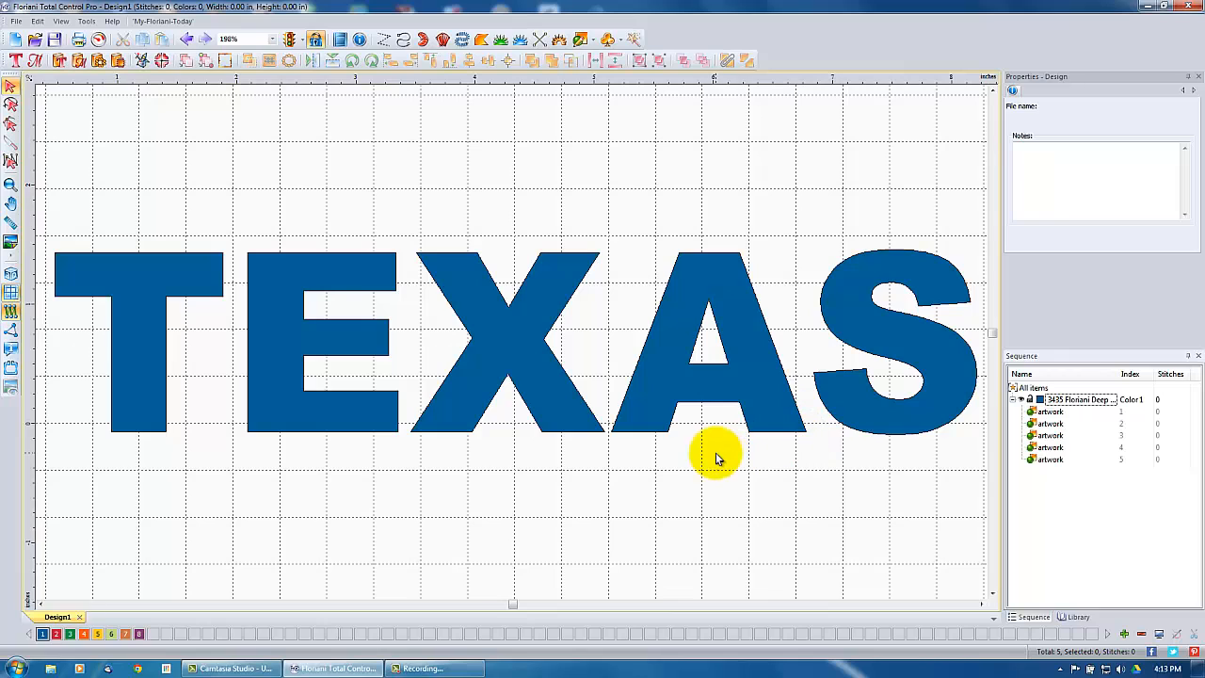
Step: Combine all the letter artworks into one artwork object and expand its color group in the sequence
left_click(1089, 401)
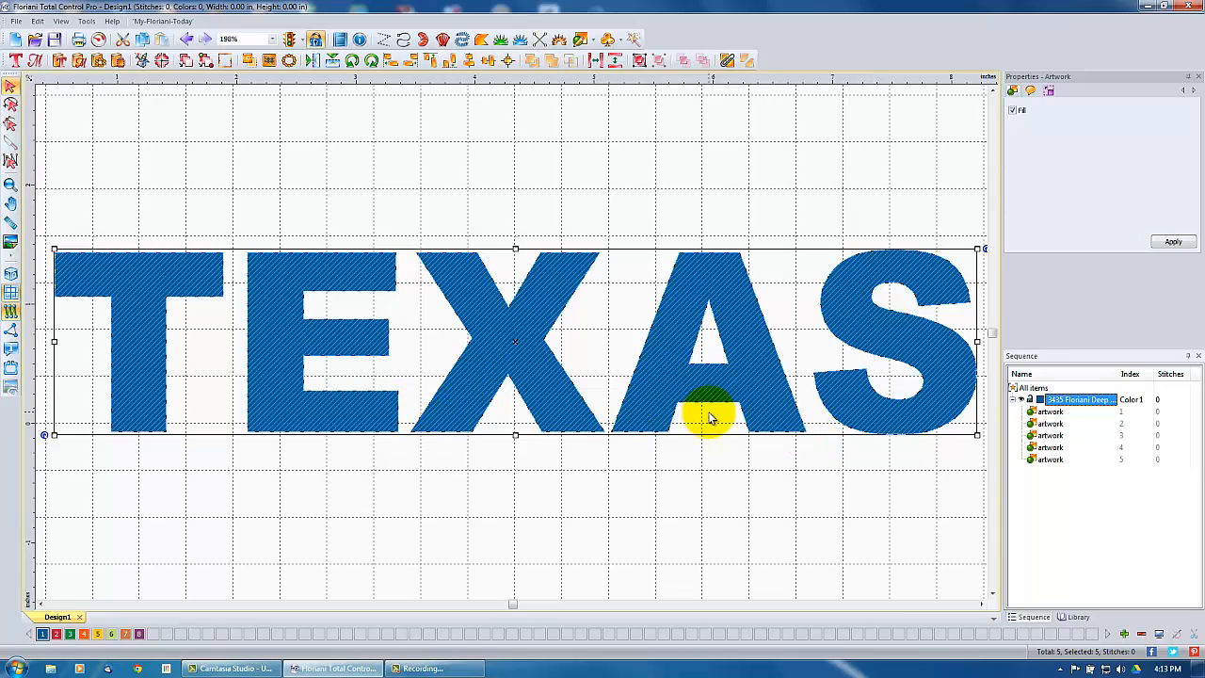
left_click(730, 63)
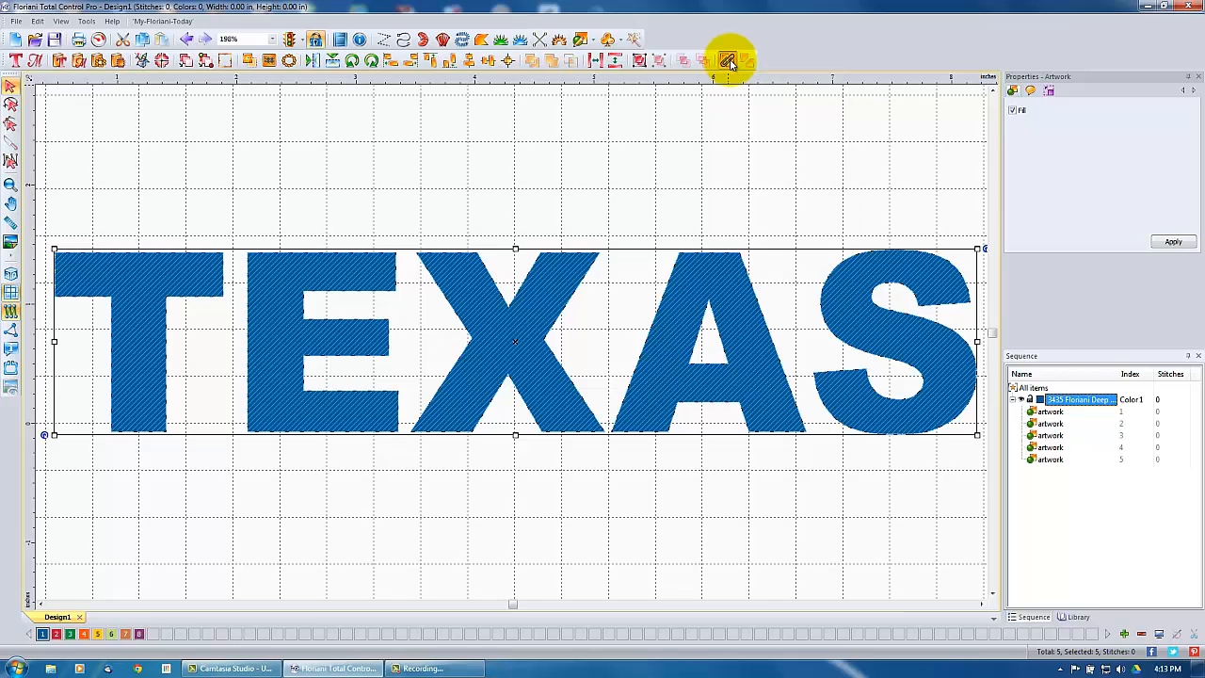
left_click(893, 329)
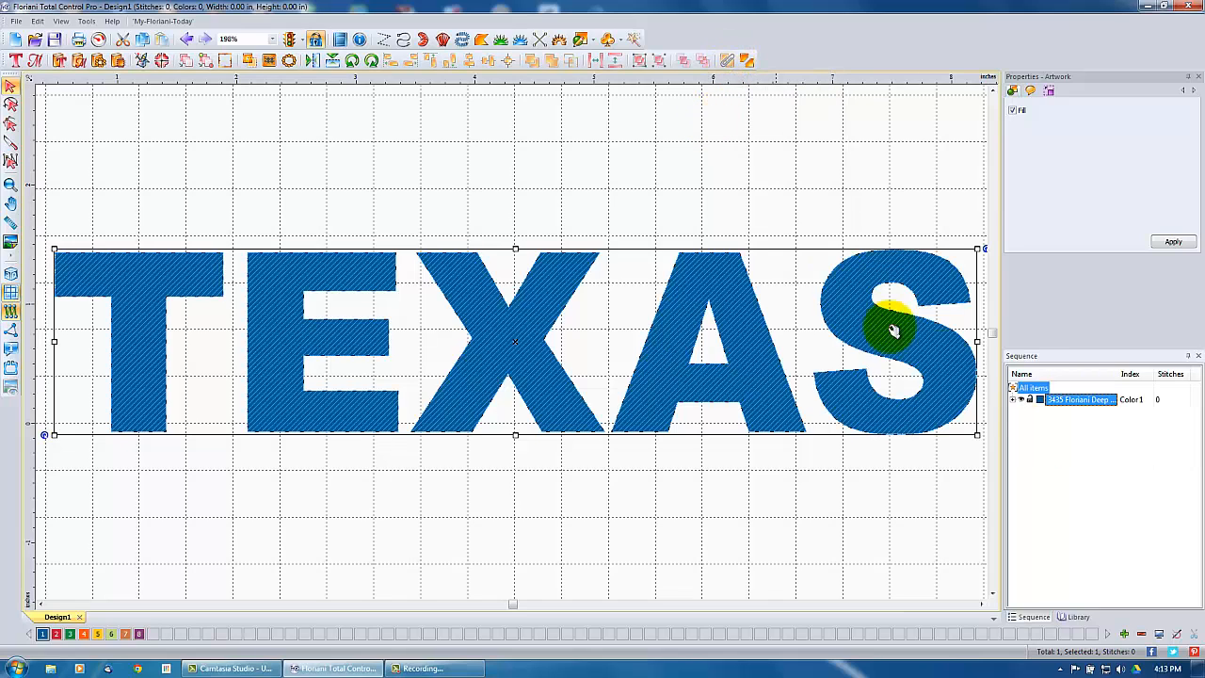
left_click(1013, 401)
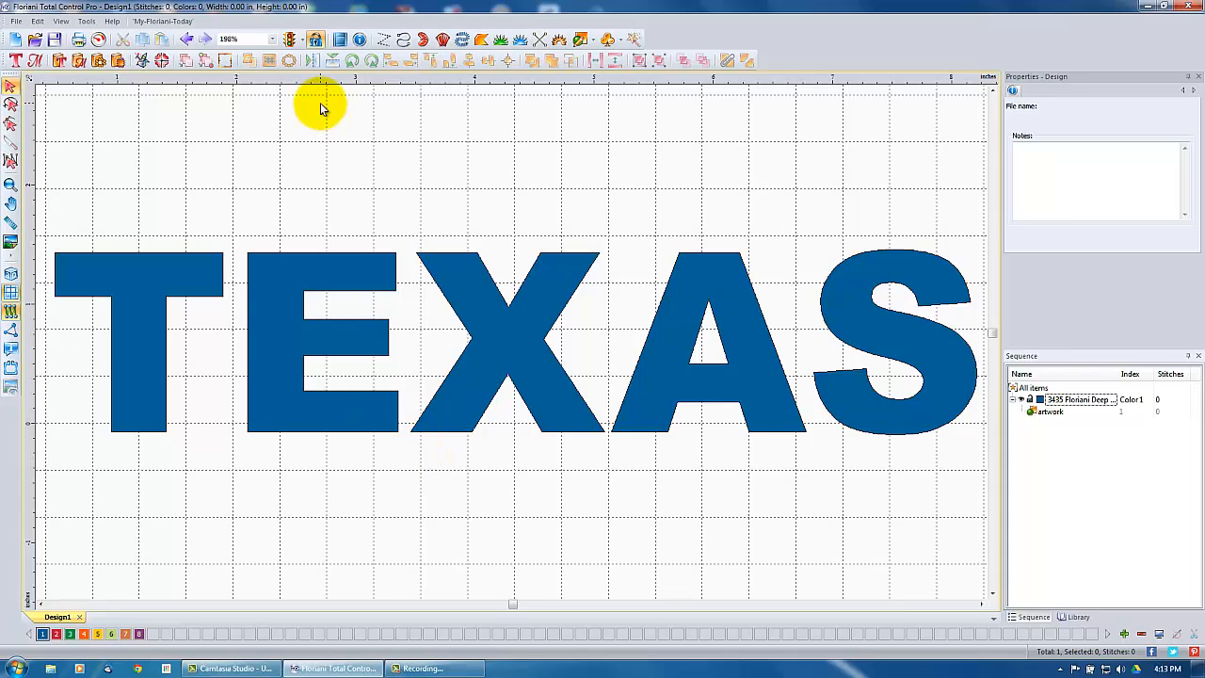
Step: Draw a long, thin artwork rectangle across the middle of the lettering, from the T to just past the S
left_click(593, 39)
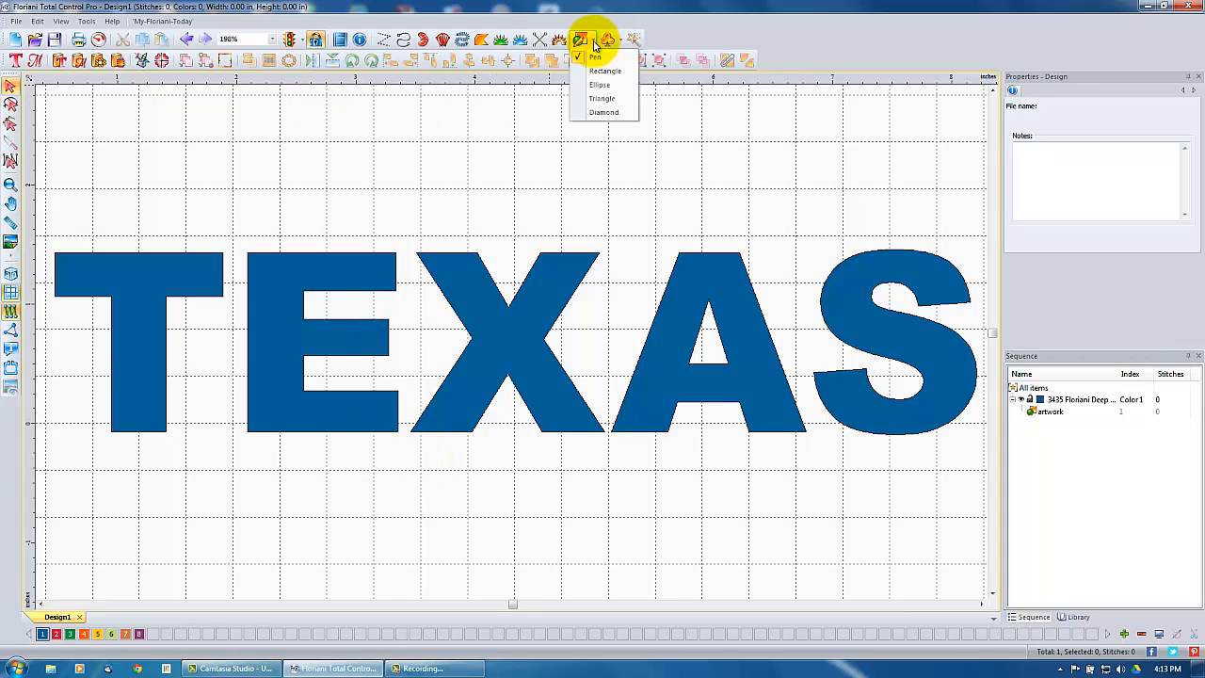
left_click(603, 71)
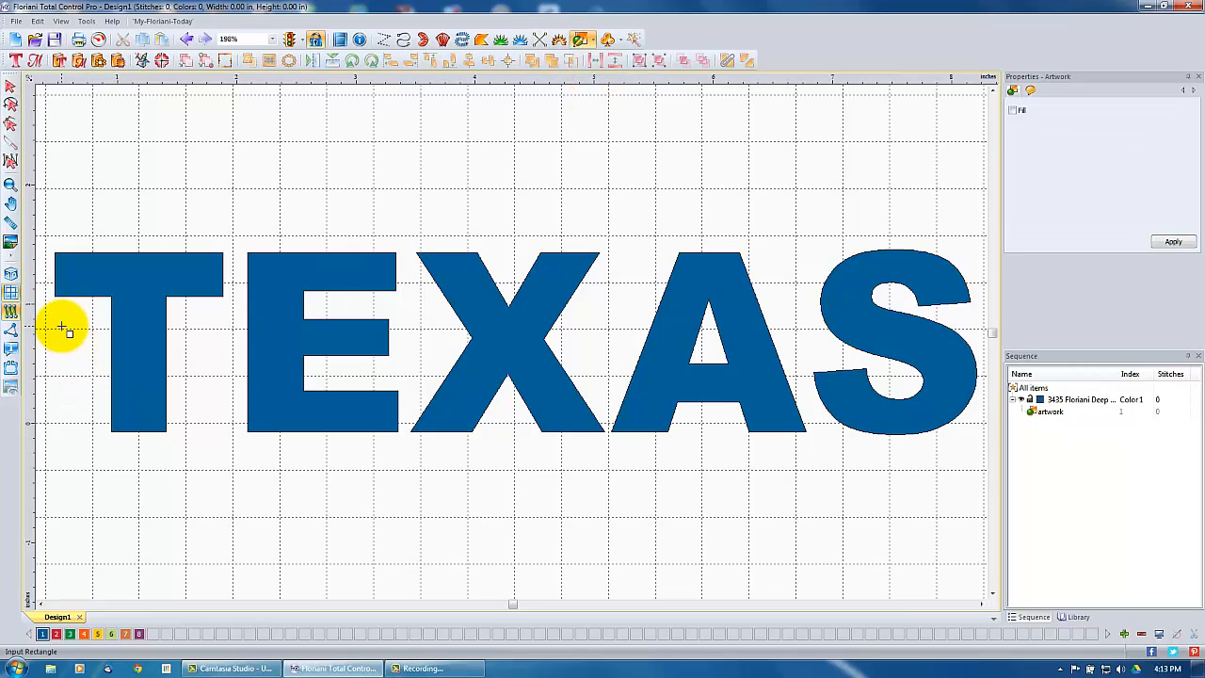
left_click_drag(60, 328, 986, 387)
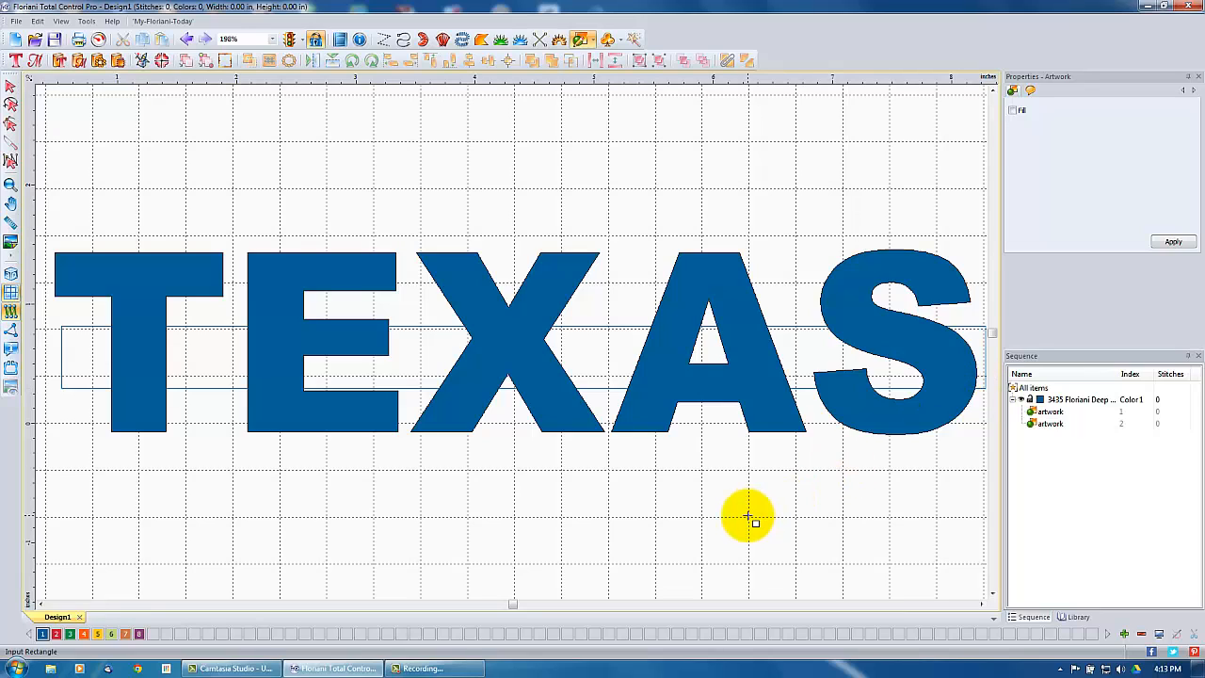
Step: Trim the lettering artwork with the overlapping rectangle, then clear the selection
left_click(1050, 424)
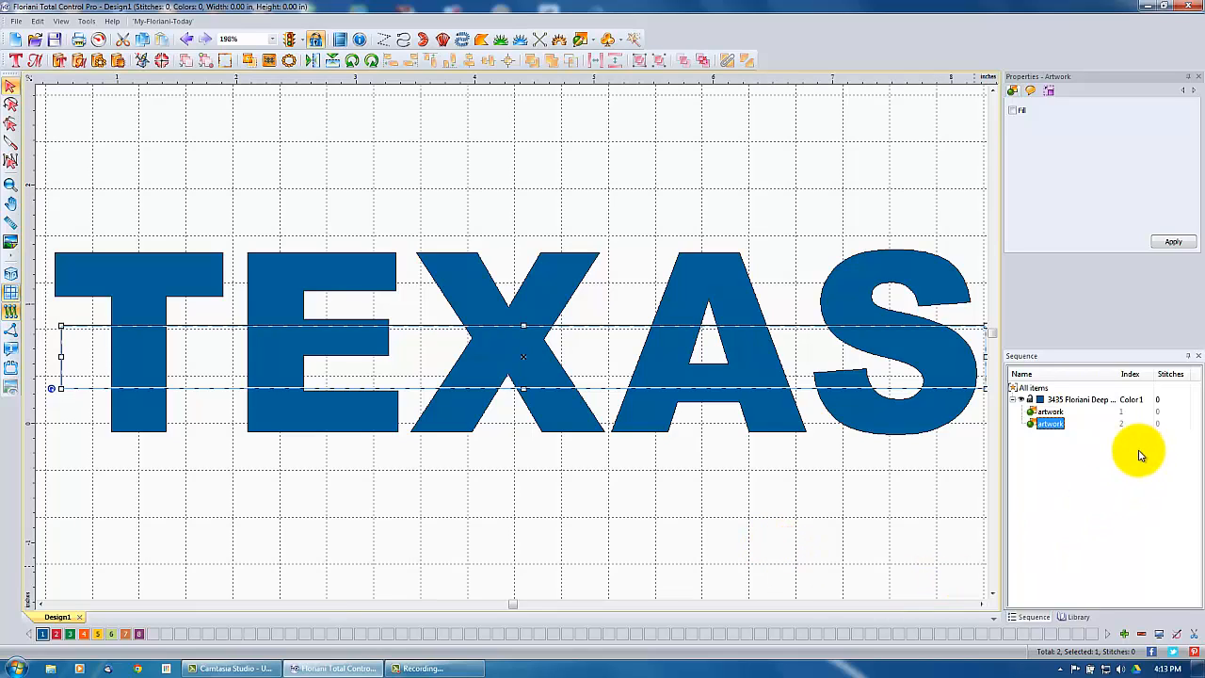
left_click(1054, 413, "shift")
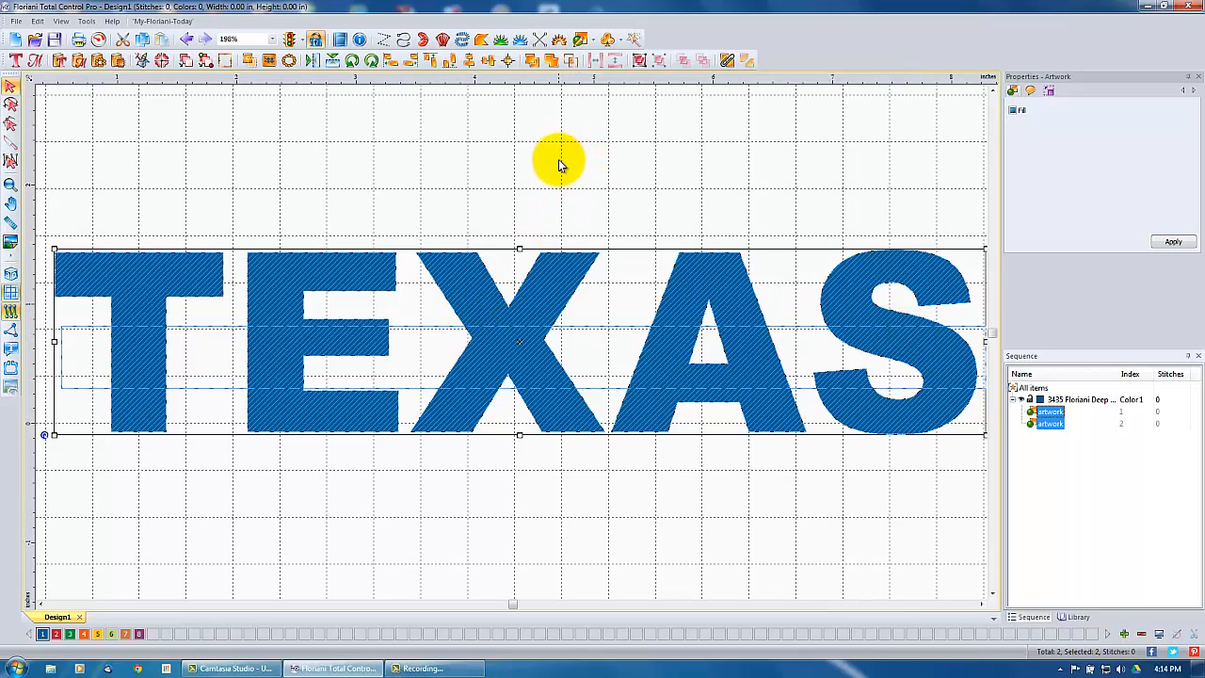
left_click(531, 62)
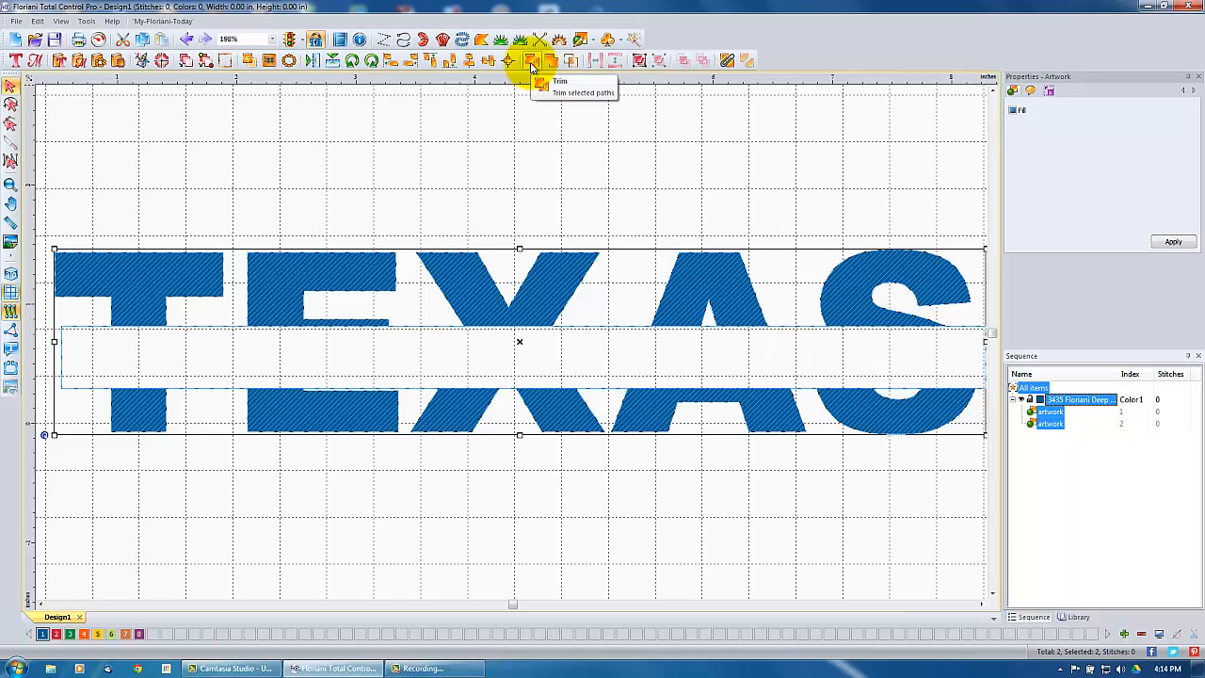
left_click(669, 489)
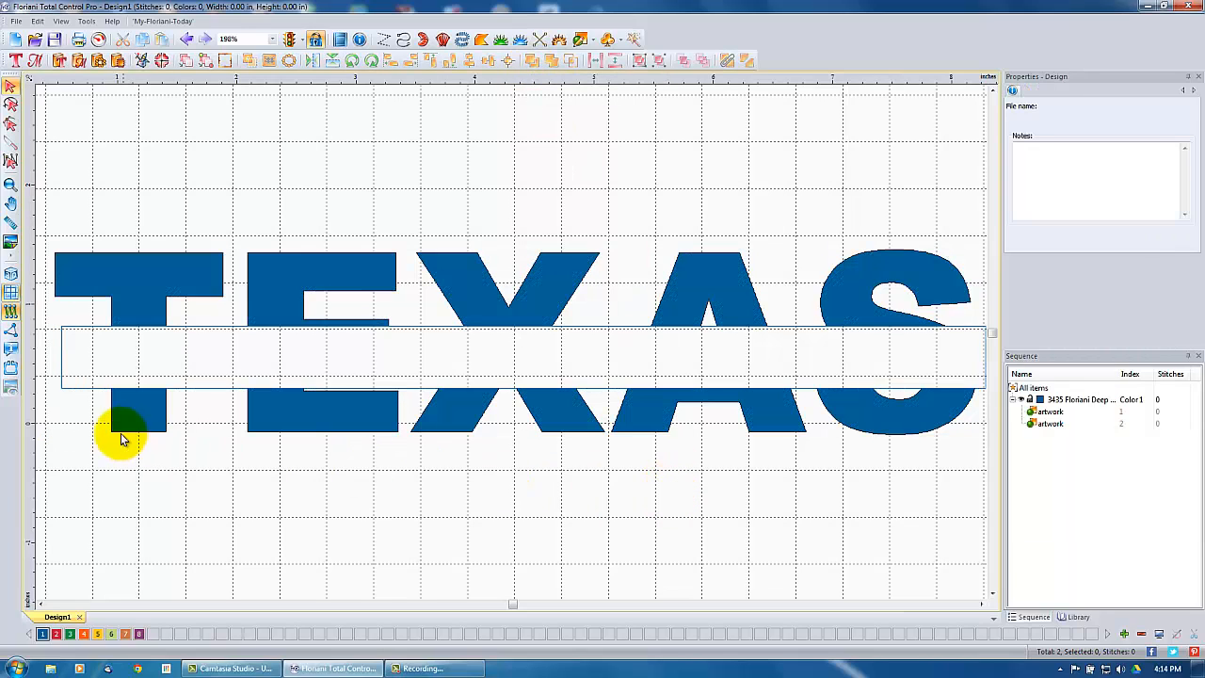
Step: Delete the rectangle artwork lying across the trimmed letters
left_click(86, 389)
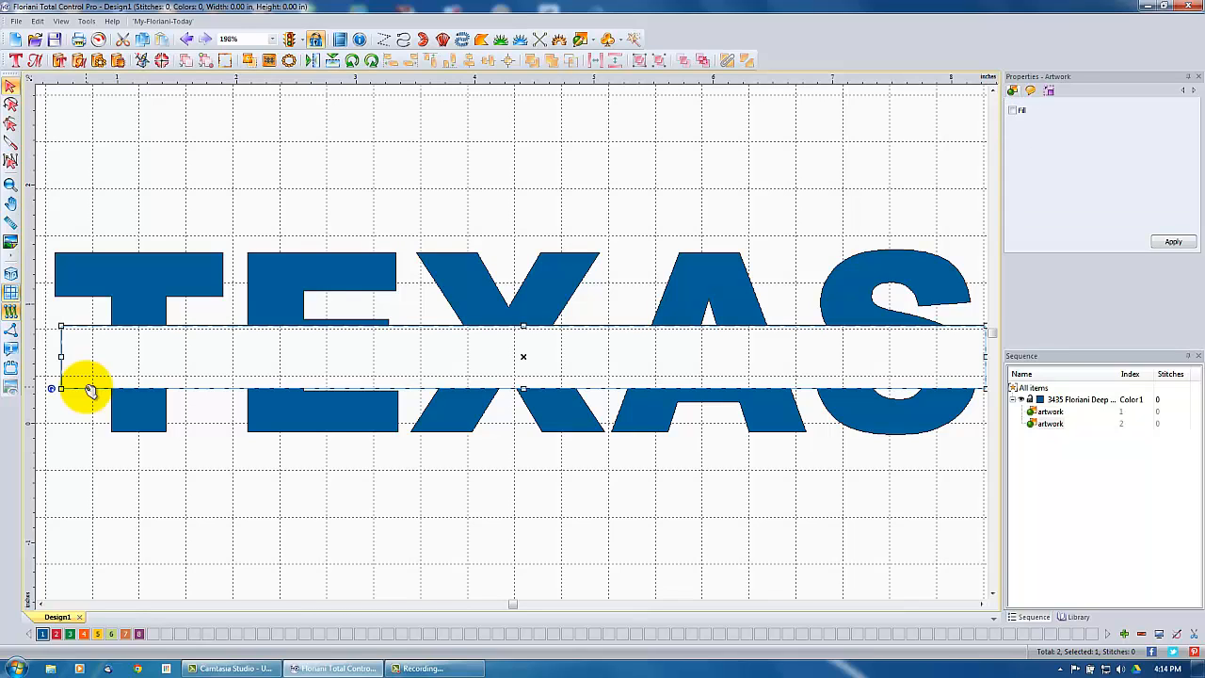
key("Delete")
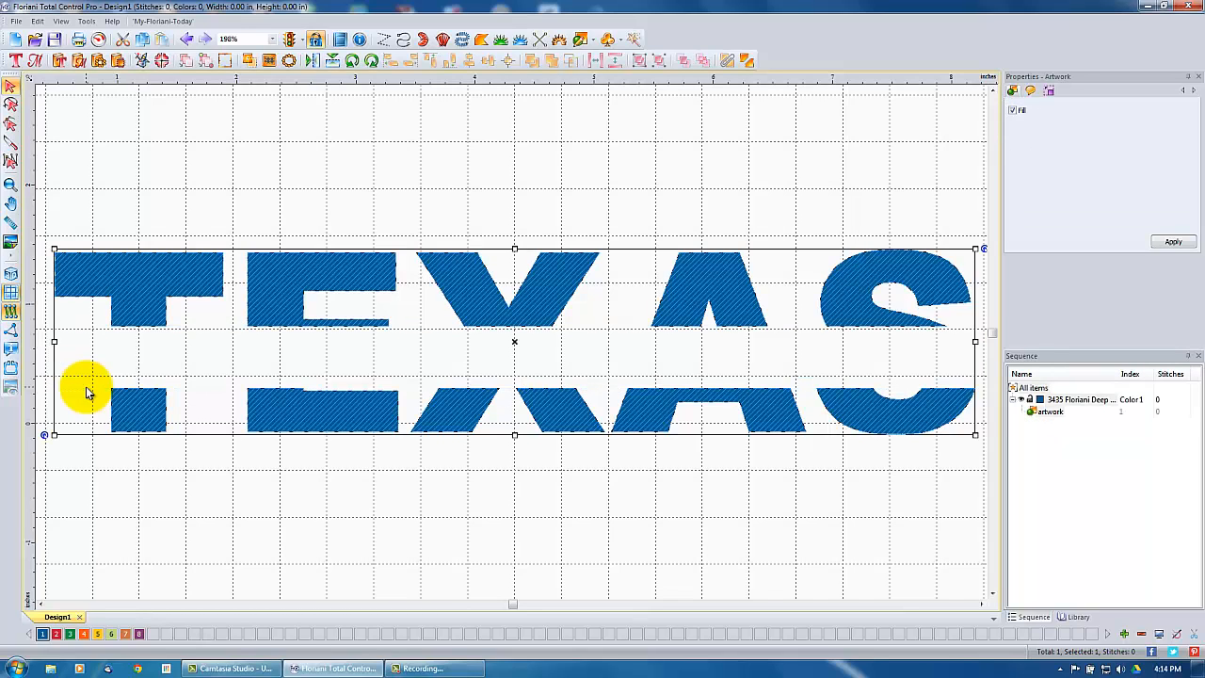
left_click(300, 547)
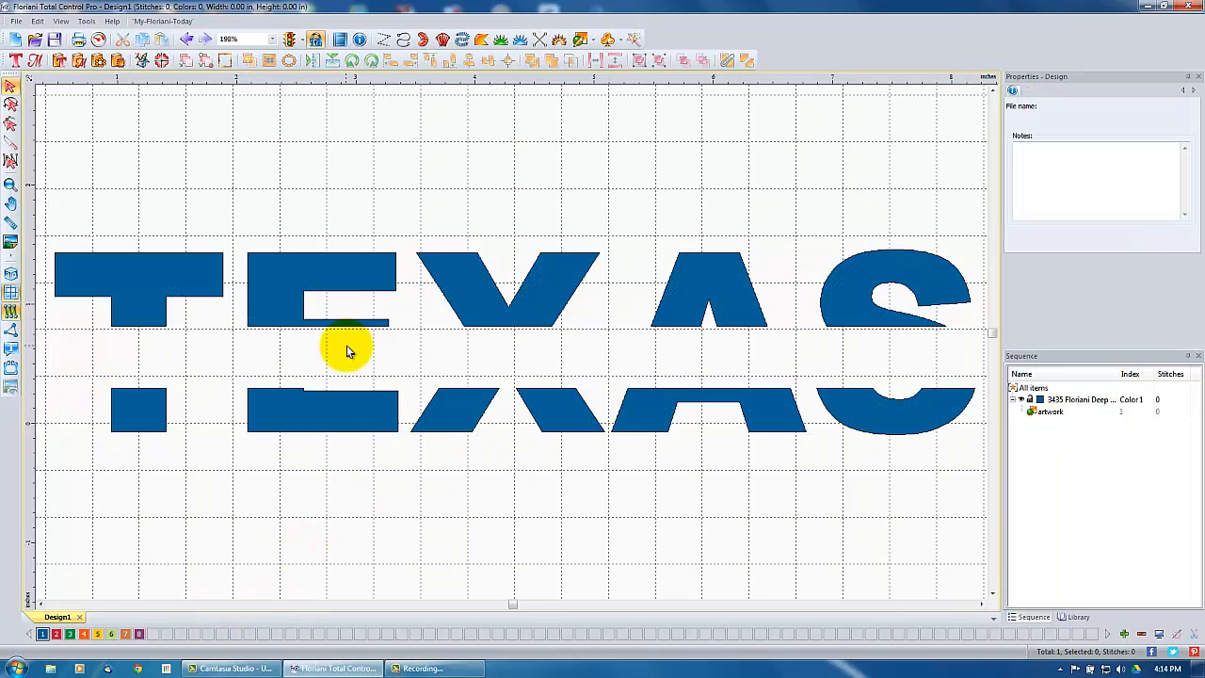
Step: Convert the trimmed lettering artwork to a Complex Fill and turn on the 3D stitch view
left_click(148, 287)
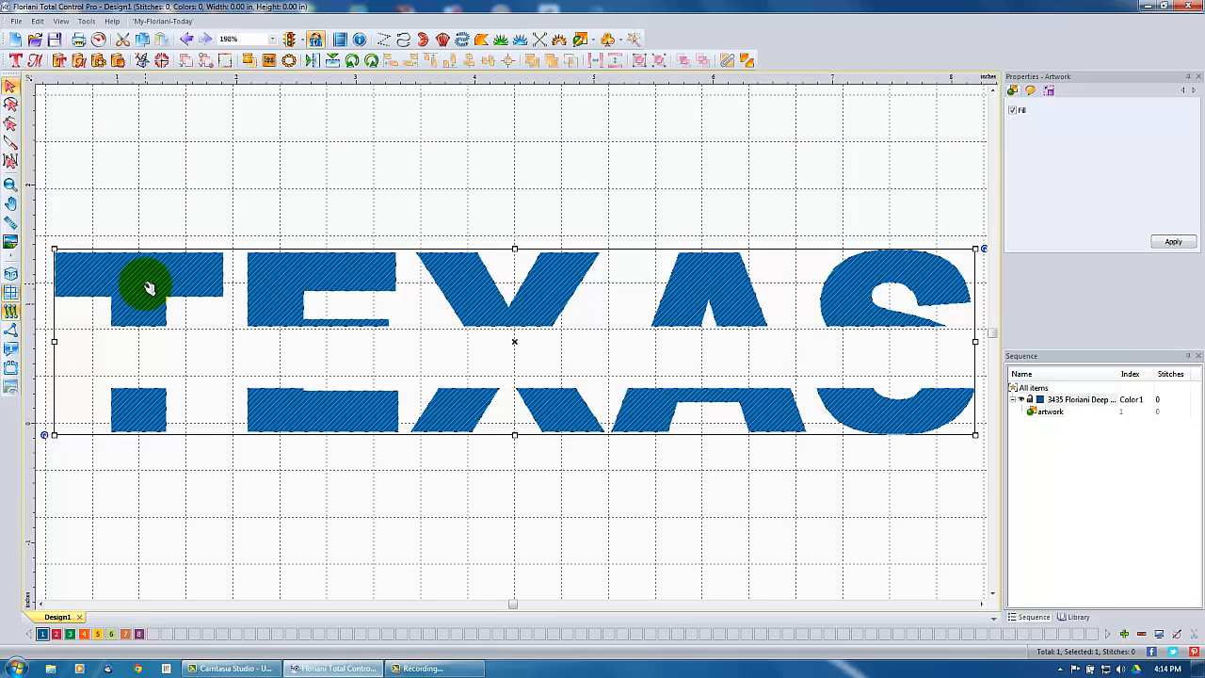
right_click(147, 287)
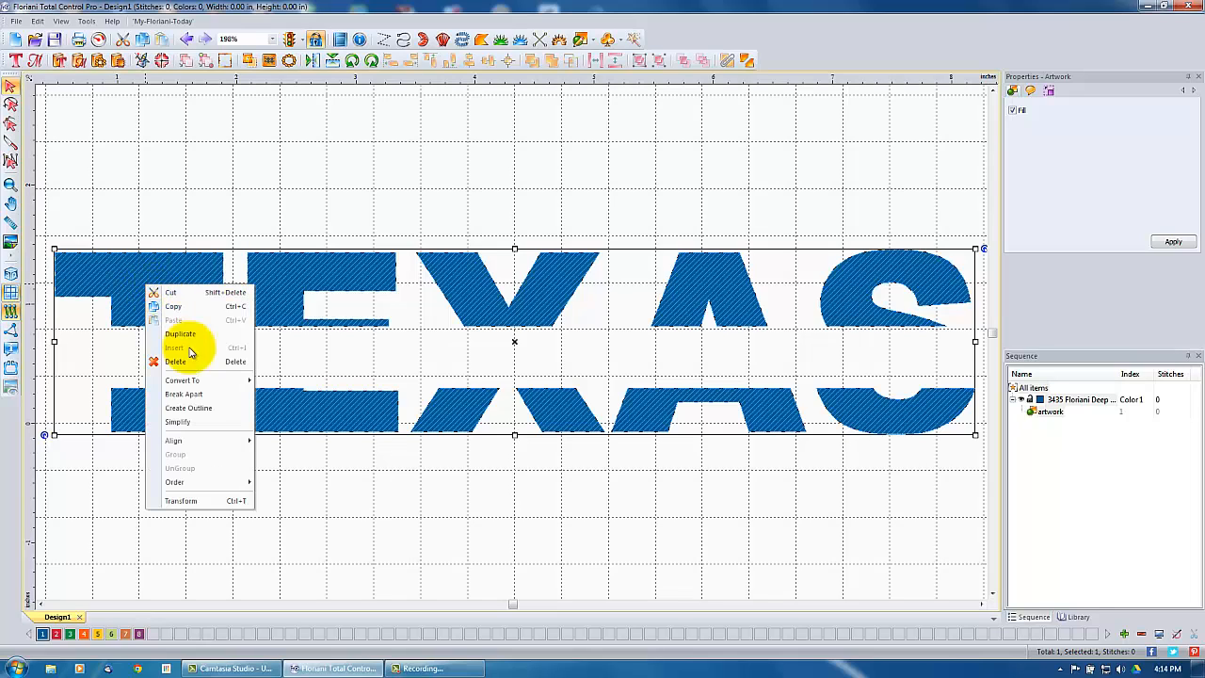
mouse_move(195, 386)
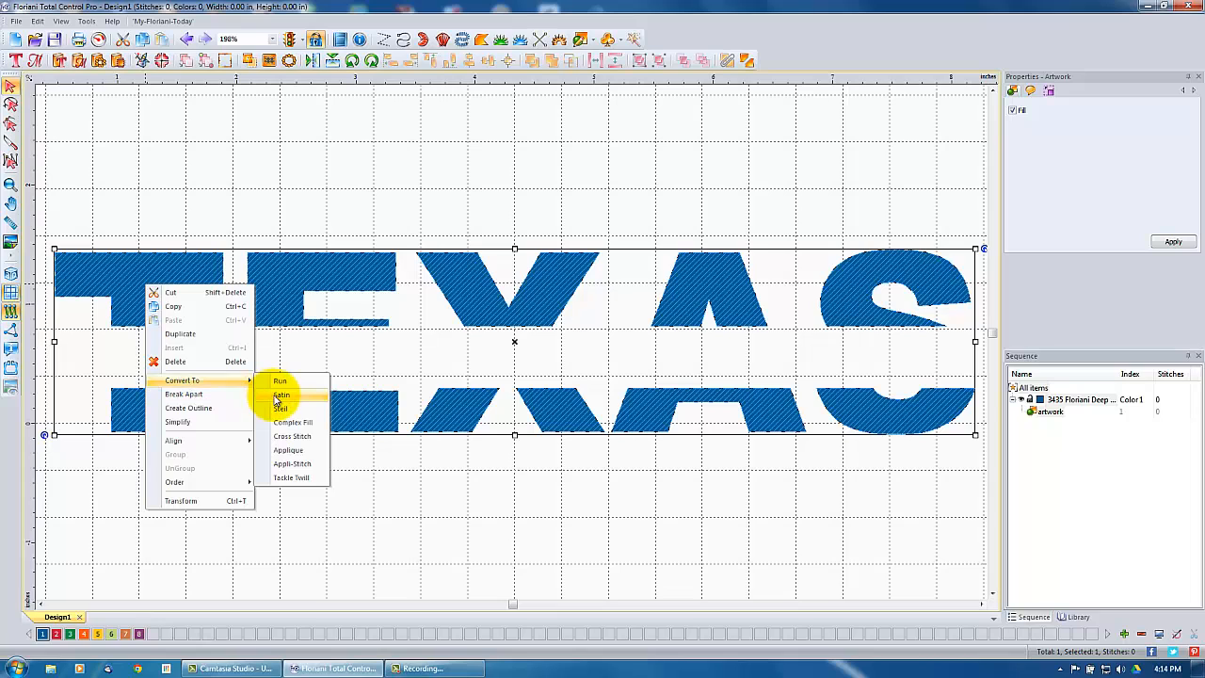
left_click(291, 425)
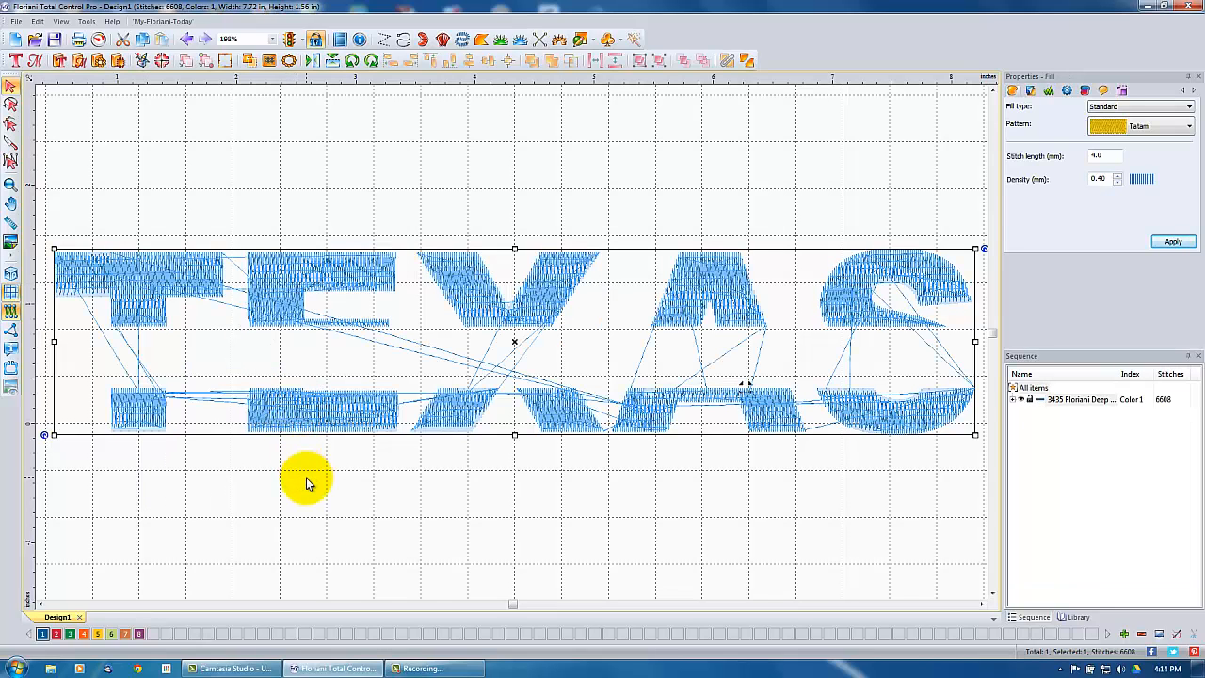
left_click(11, 273)
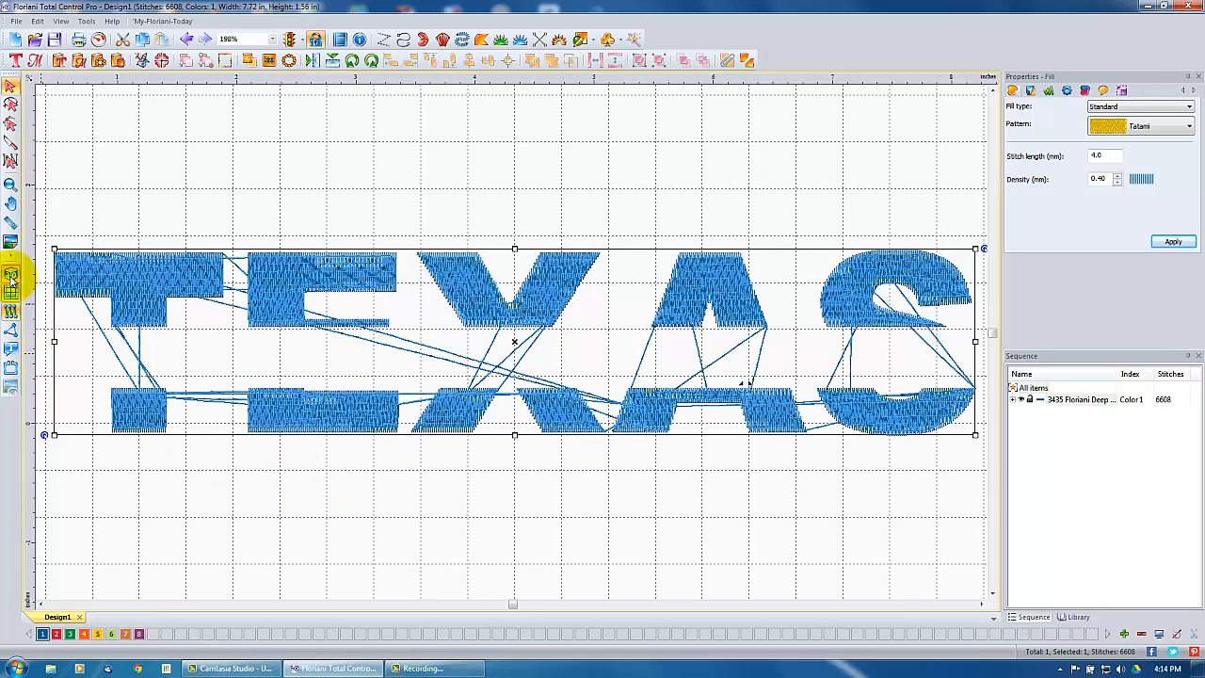
left_click(233, 521)
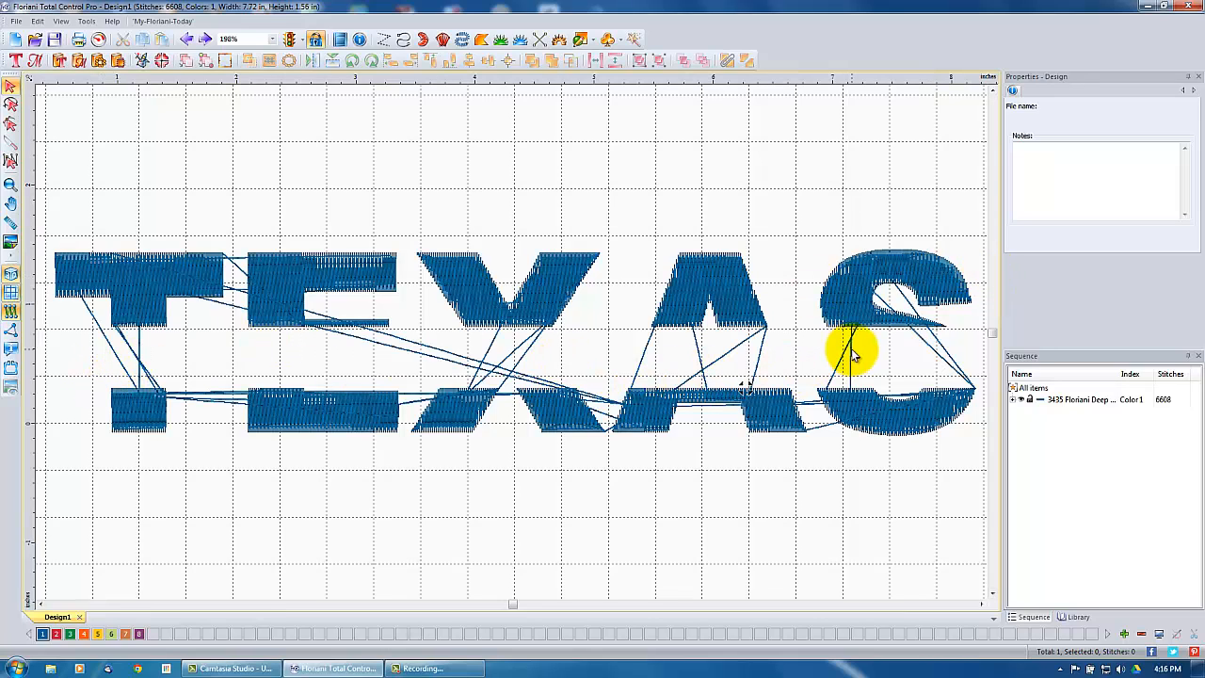
Step: Break the lettering's complex fill apart into separate fill objects and clear the selection
left_click(149, 297)
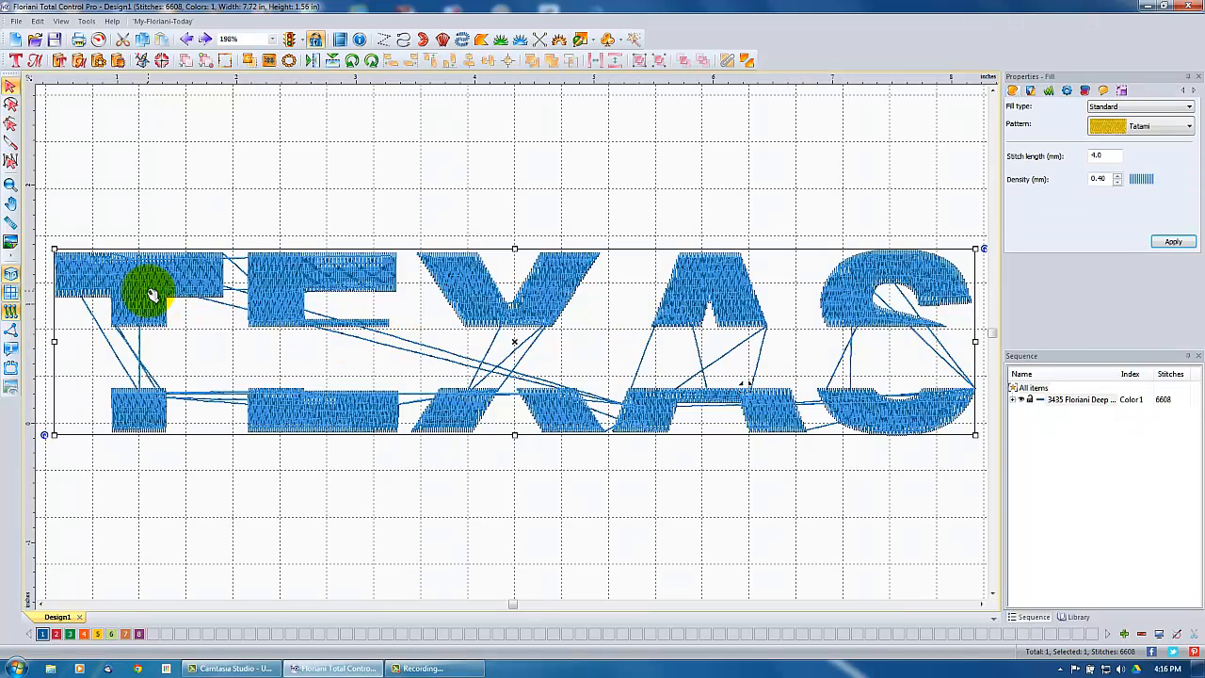
left_click(750, 63)
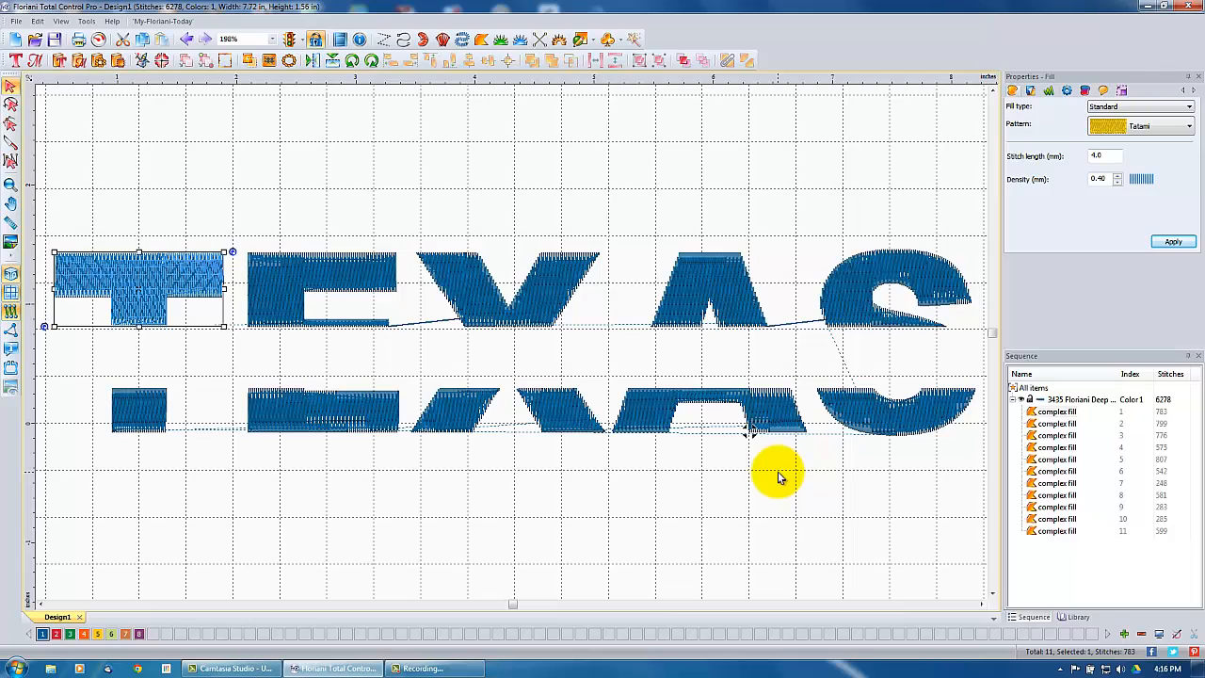
left_click(682, 499)
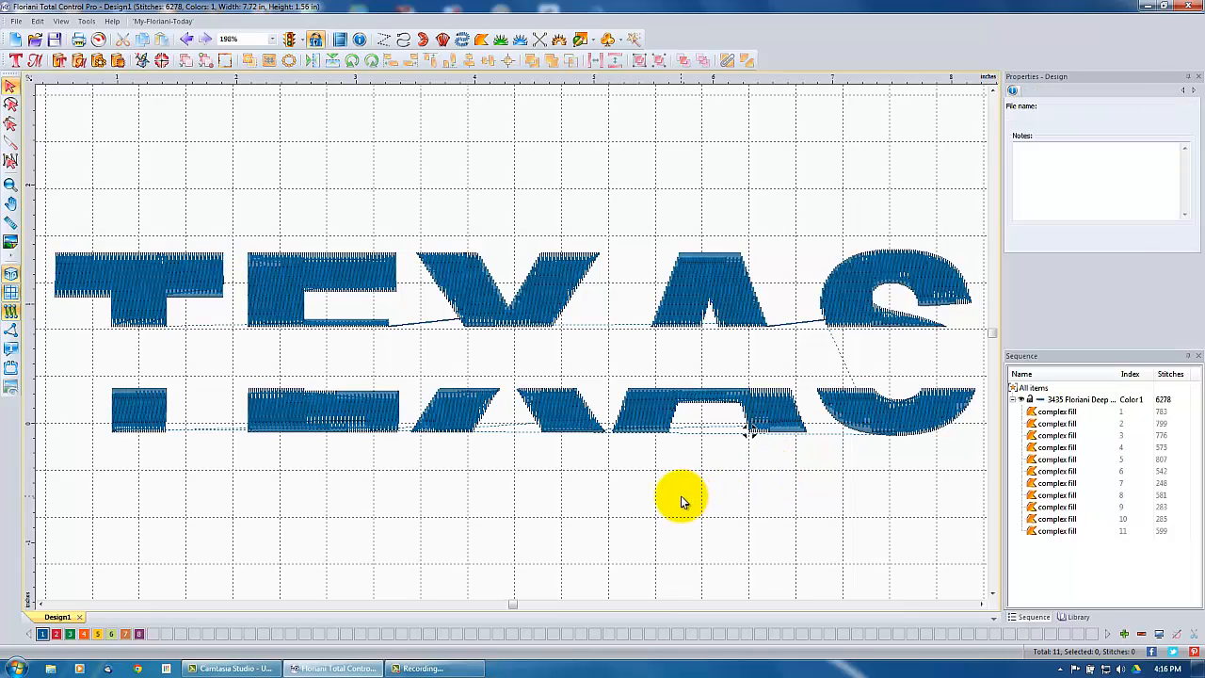